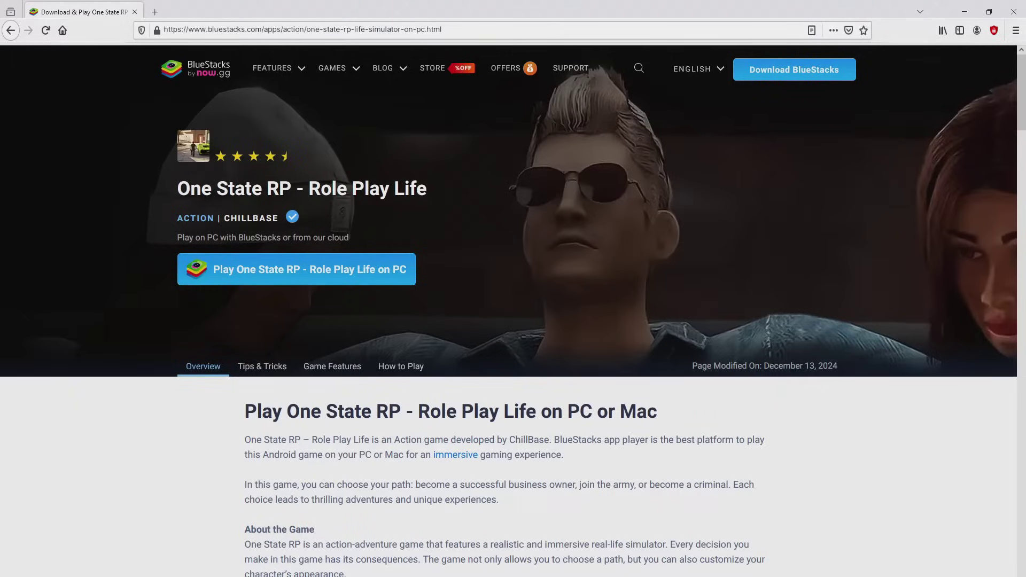
pyautogui.scroll(-15, 513, 321)
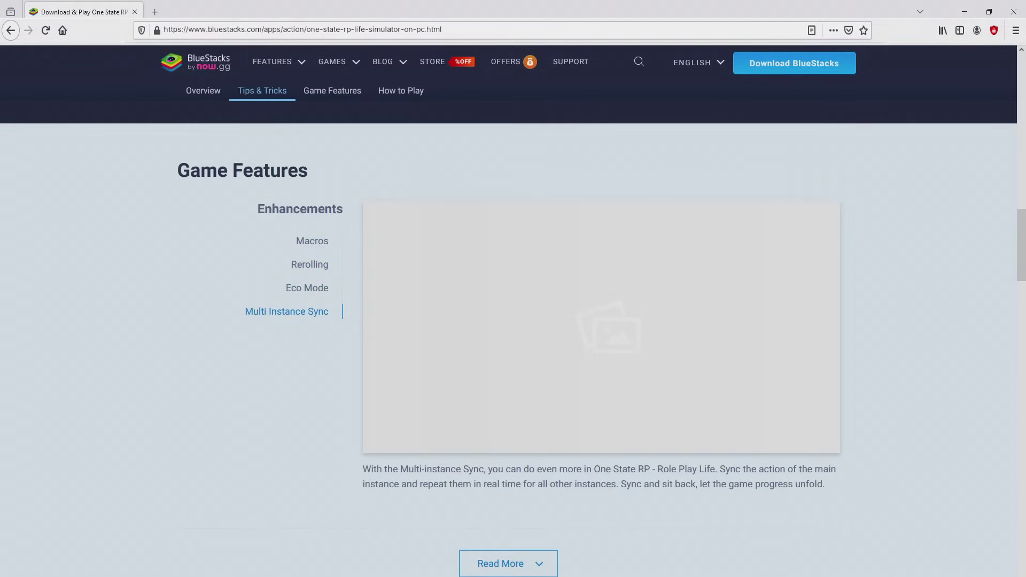
pyautogui.scroll(2, 514, 321)
pyautogui.scroll(4, 513, 321)
pyautogui.scroll(4, 513, 321)
pyautogui.scroll(4, 513, 321)
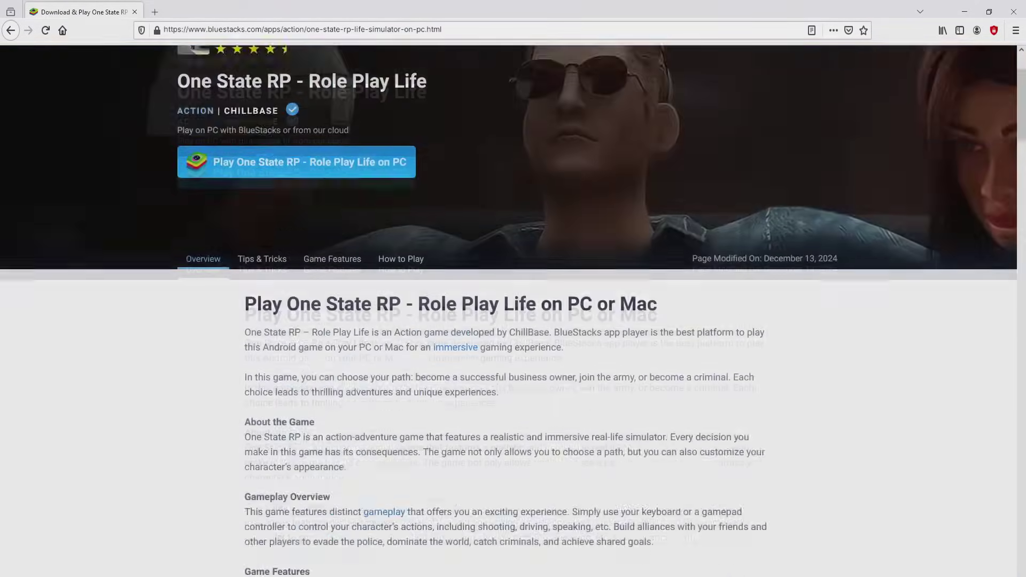
pyautogui.scroll(1, 513, 321)
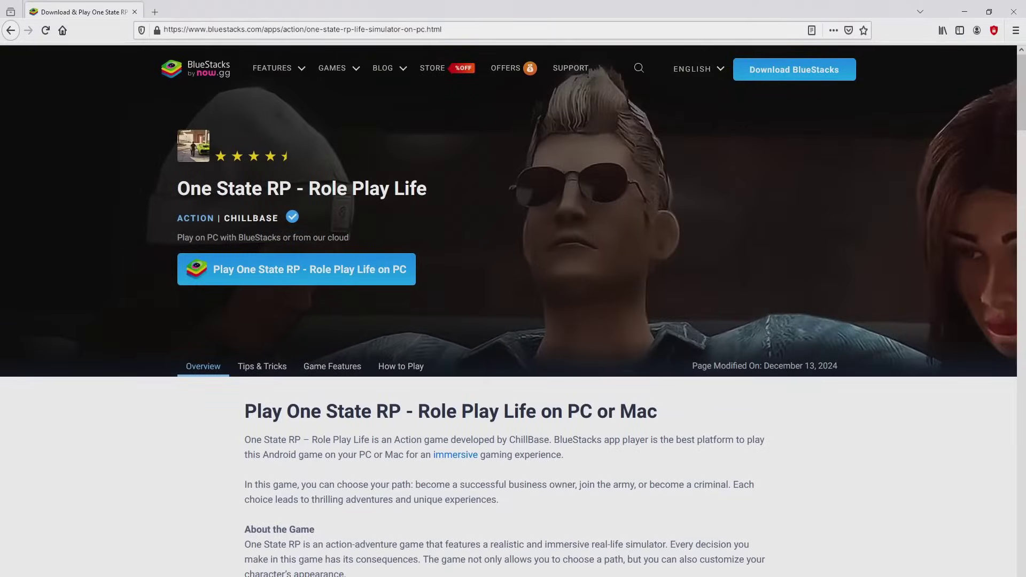
# - Download the BlueStacks installer from 'Play One State RP - Role Play Life on PC'
pyautogui.click(298, 270)
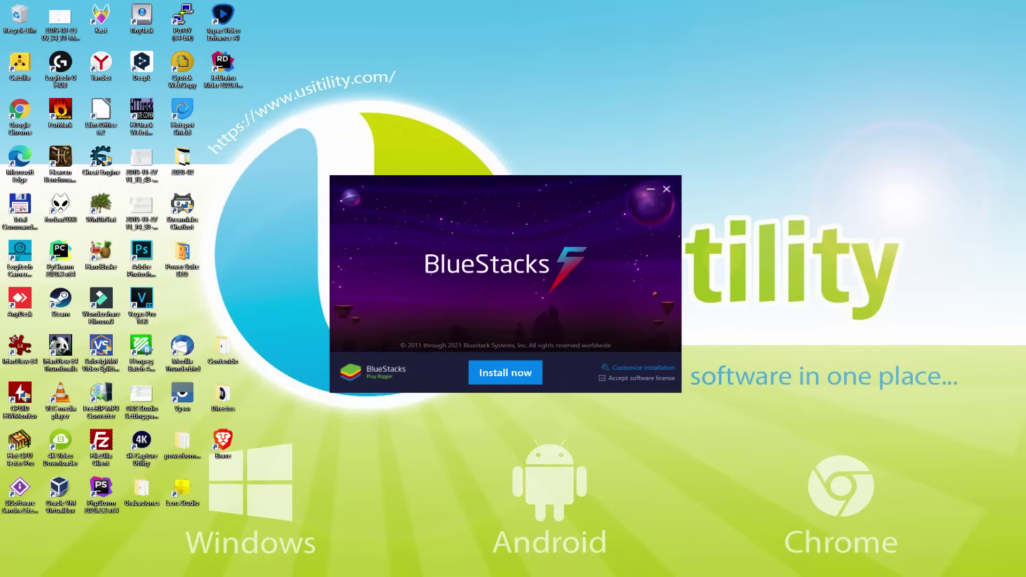
pyautogui.click(634, 367)
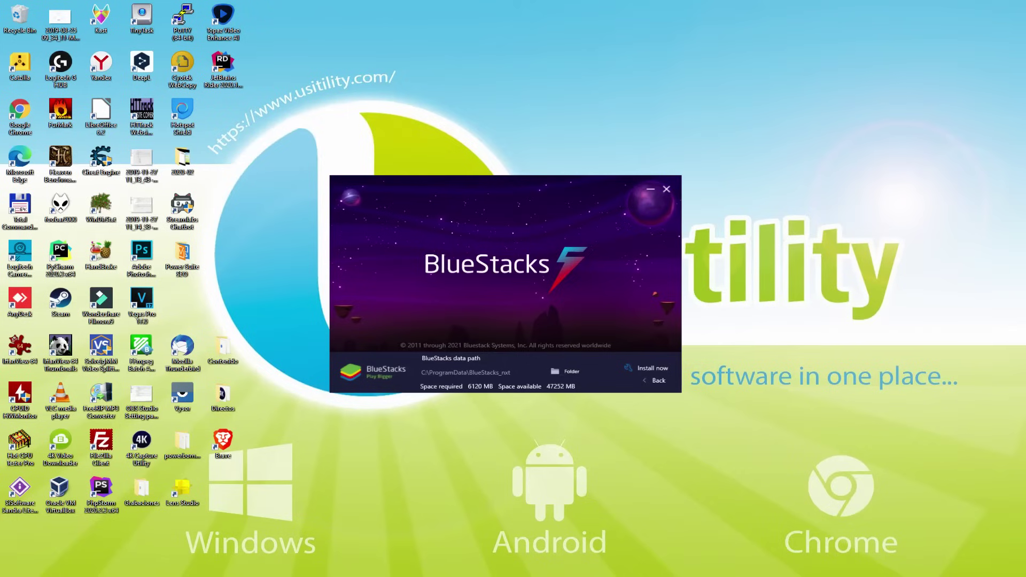
pyautogui.click(650, 375)
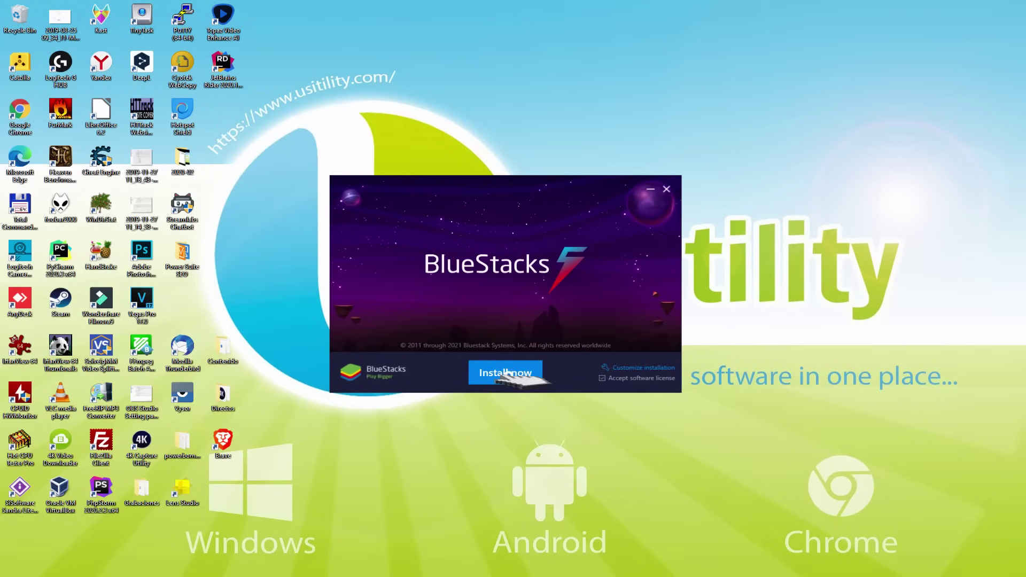
# - Start the BlueStacks installation with Install now
pyautogui.click(506, 372)
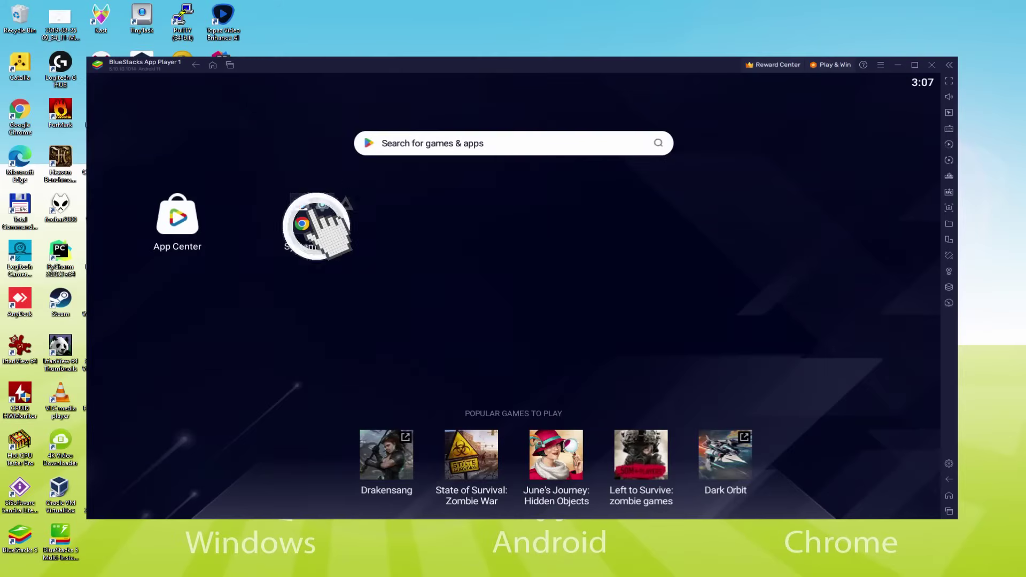
# - Launch Play Store from the System apps folder to begin Google sign-in
pyautogui.click(311, 215)
pyautogui.click(586, 274)
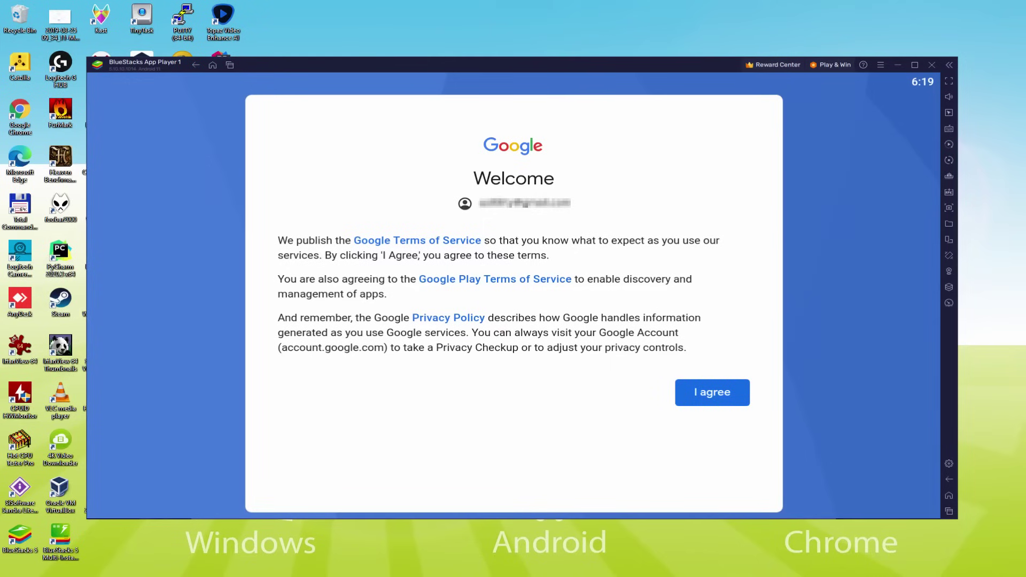
# - Accept Google's terms and turn off Back up to Google Drive
pyautogui.click(712, 392)
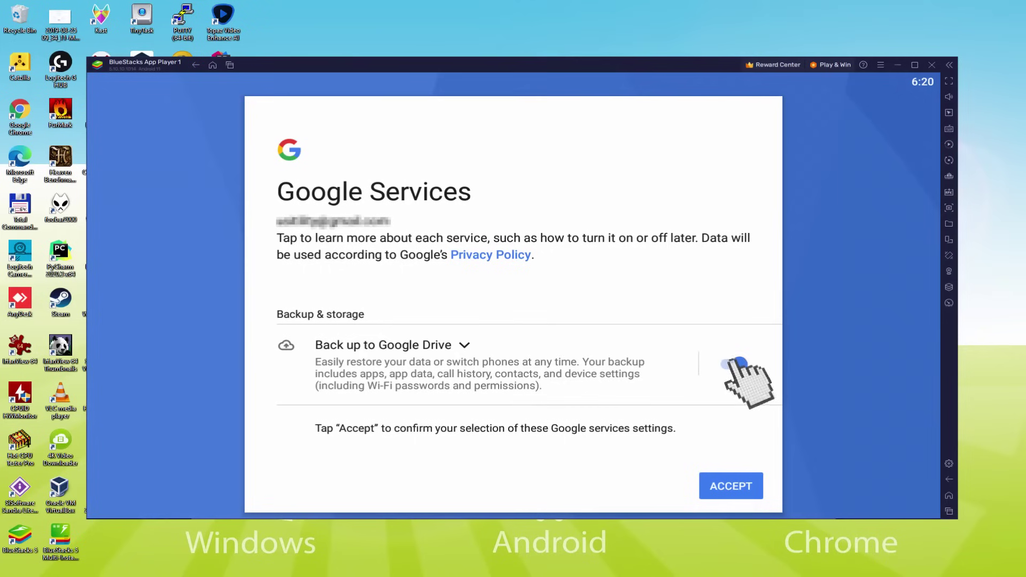
pyautogui.click(730, 364)
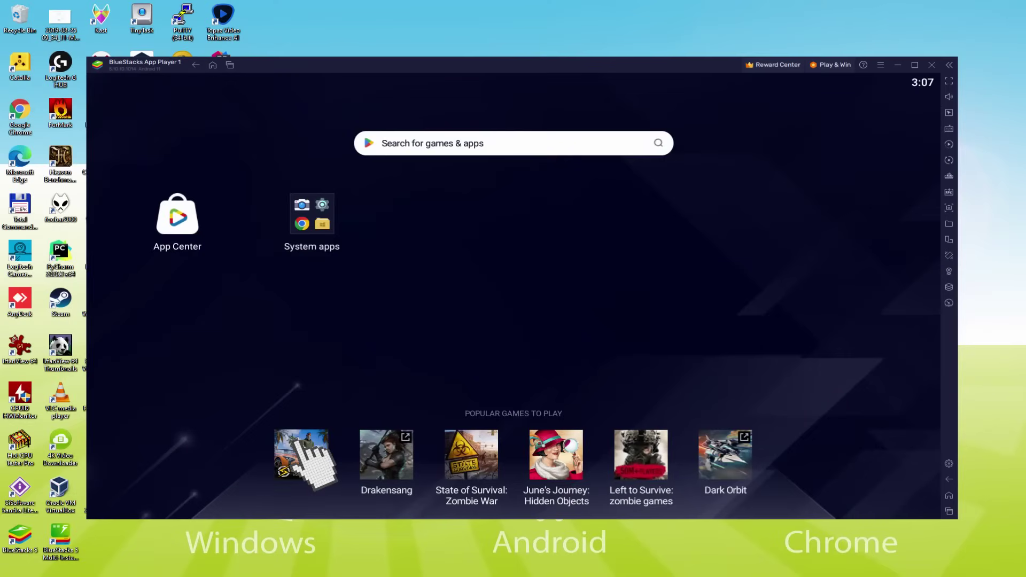
# - Install One State RP - Role Play Life from its oneState Play Store page
pyautogui.click(303, 451)
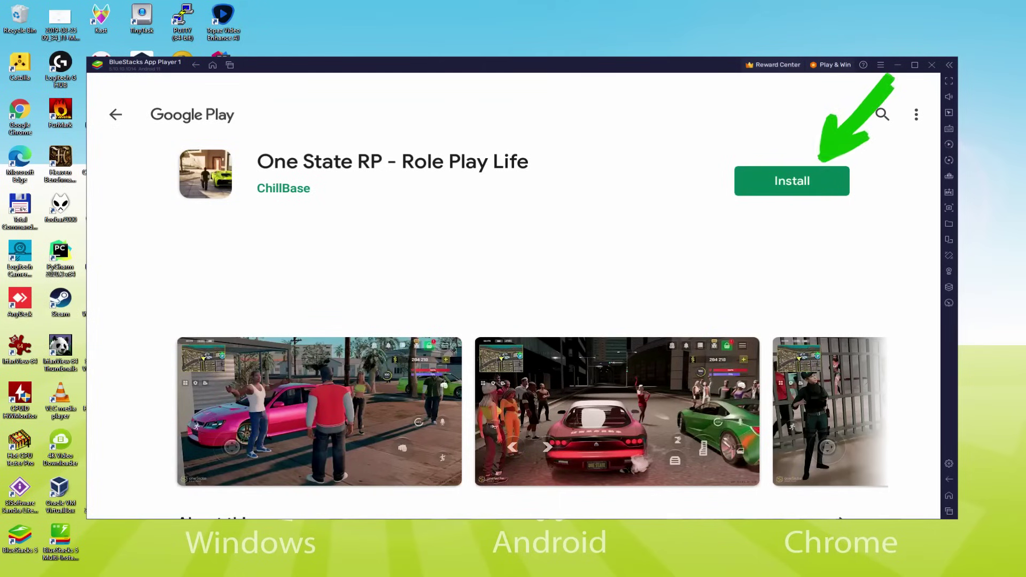
pyautogui.click(816, 175)
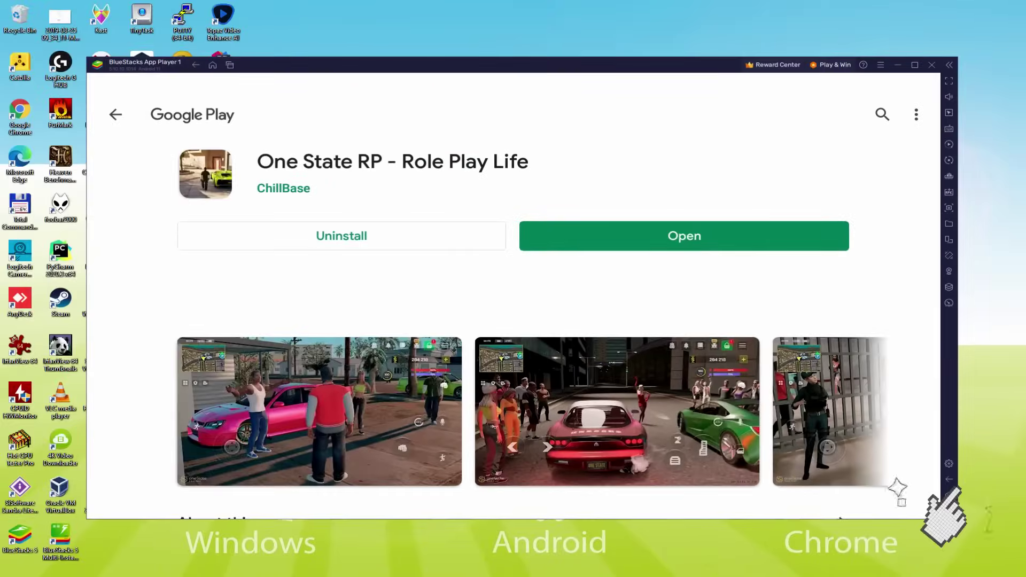
# - Launch oneState from the BlueStacks home screen and maximize the window
pyautogui.click(950, 480)
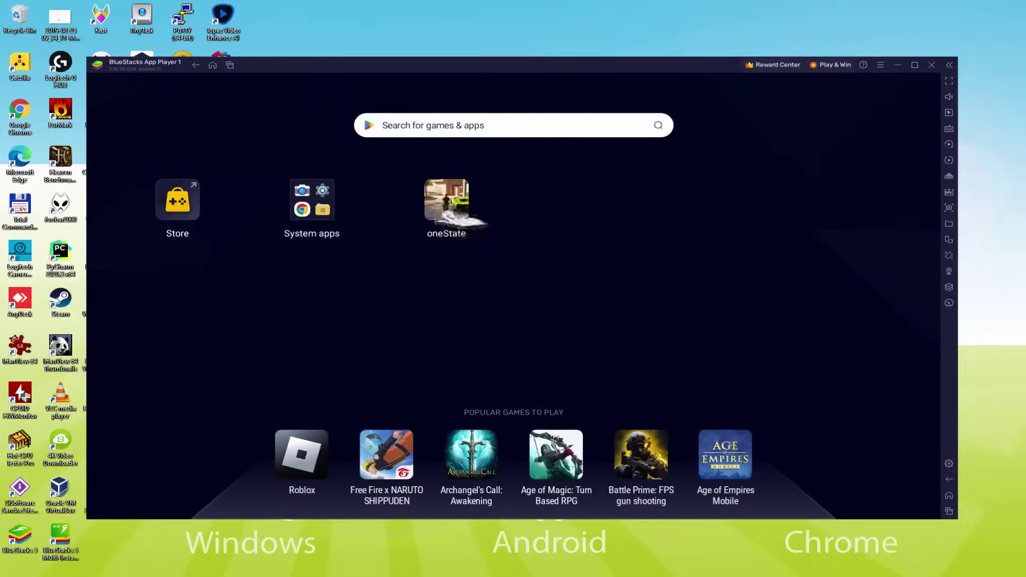
pyautogui.click(446, 205)
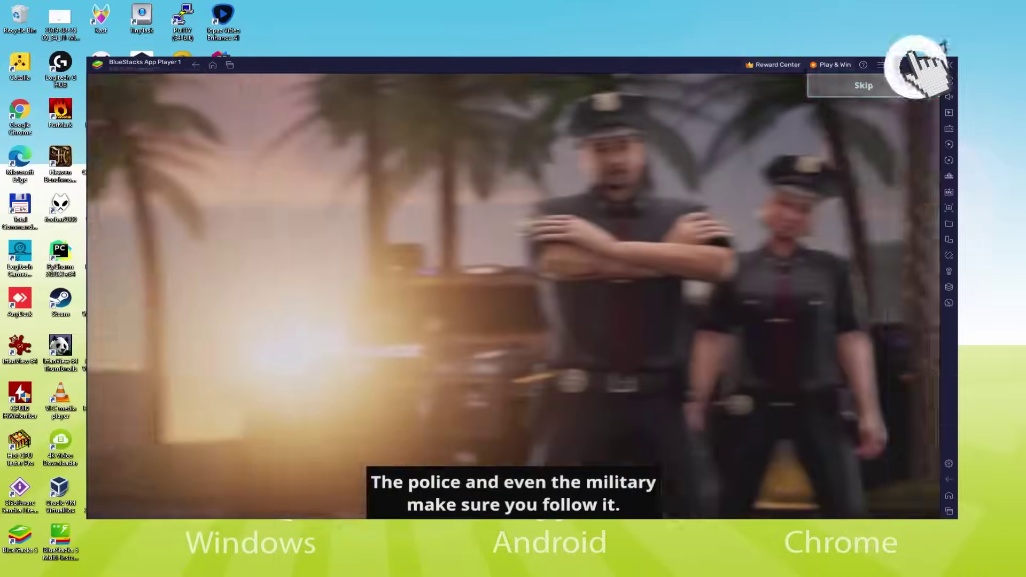
pyautogui.click(928, 64)
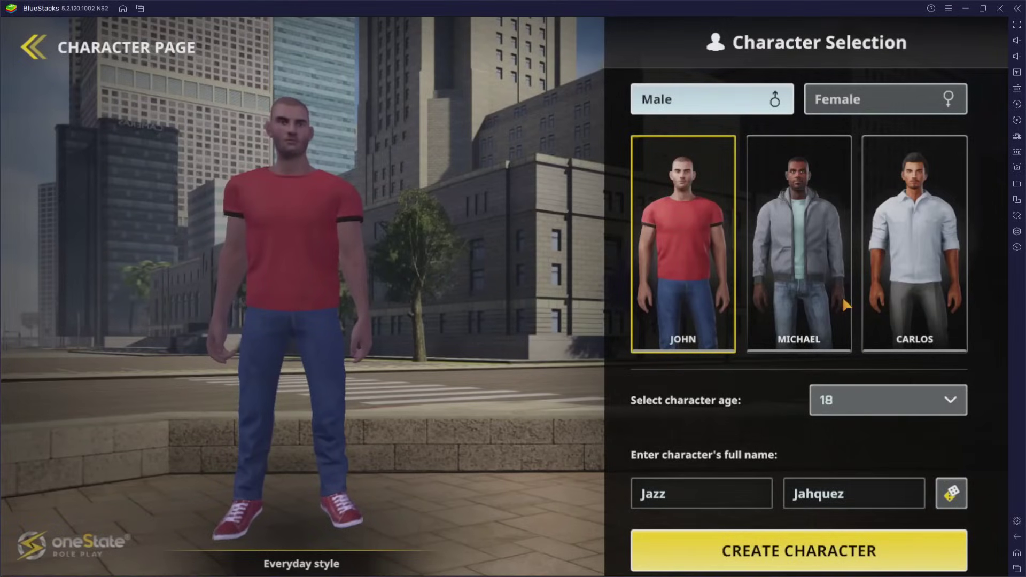
# - Preview Michael, Carlos and John, set age 29, and choose John
pyautogui.click(808, 268)
pyautogui.click(912, 249)
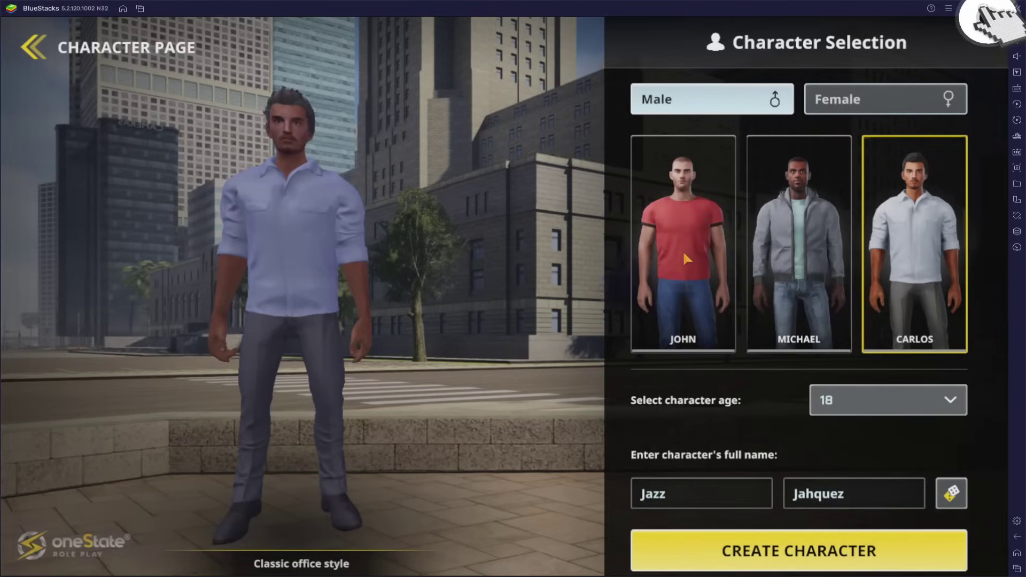
pyautogui.click(682, 250)
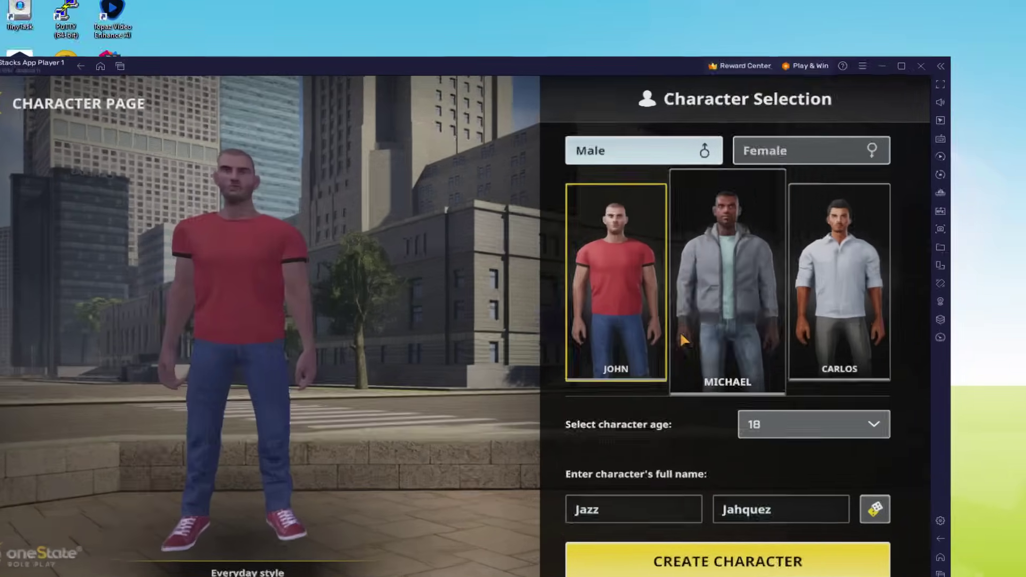
pyautogui.click(757, 337)
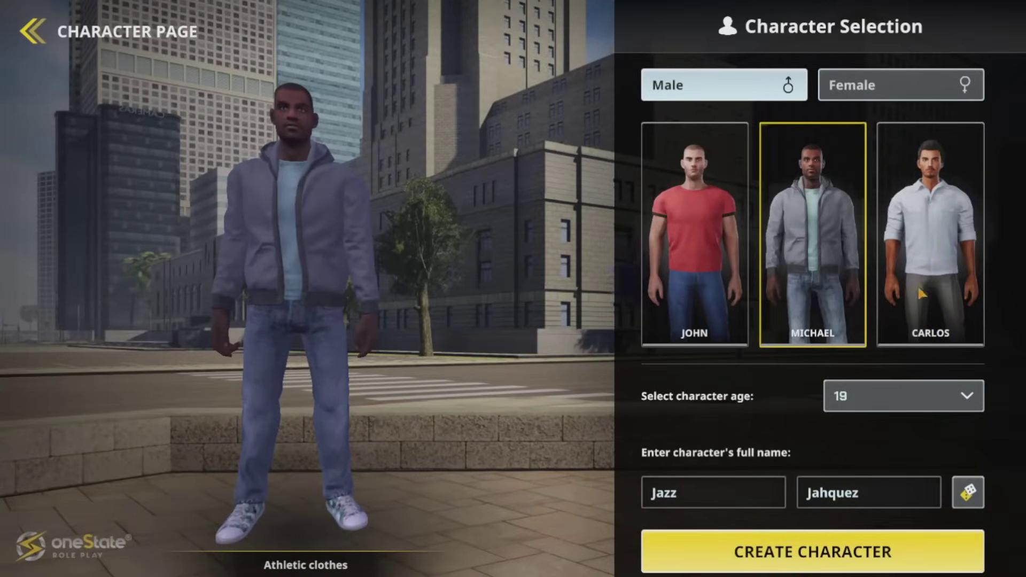
pyautogui.click(910, 401)
pyautogui.scroll(-3, 913, 328)
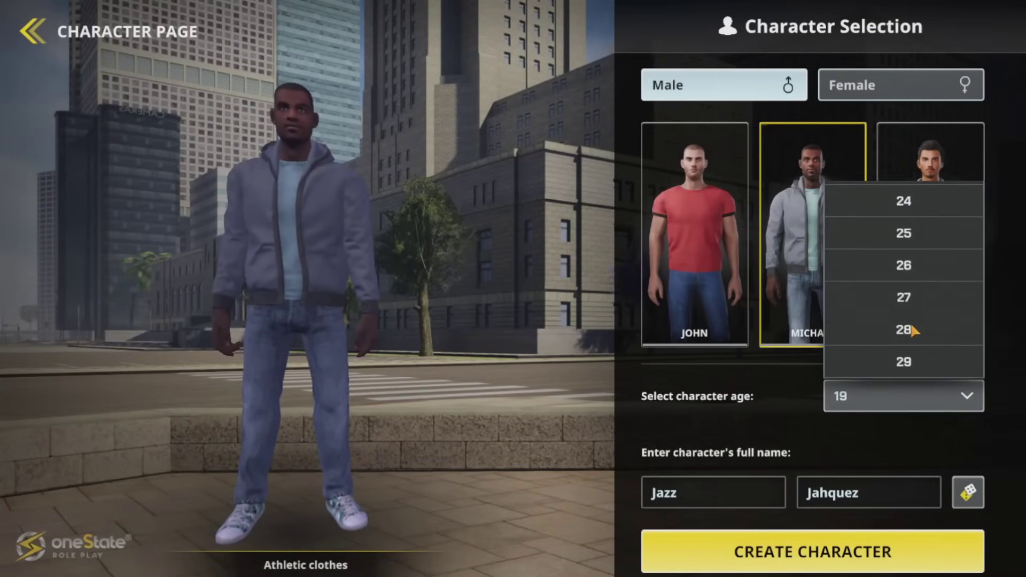
pyautogui.scroll(-3, 913, 330)
pyautogui.scroll(-1, 906, 302)
pyautogui.click(890, 245)
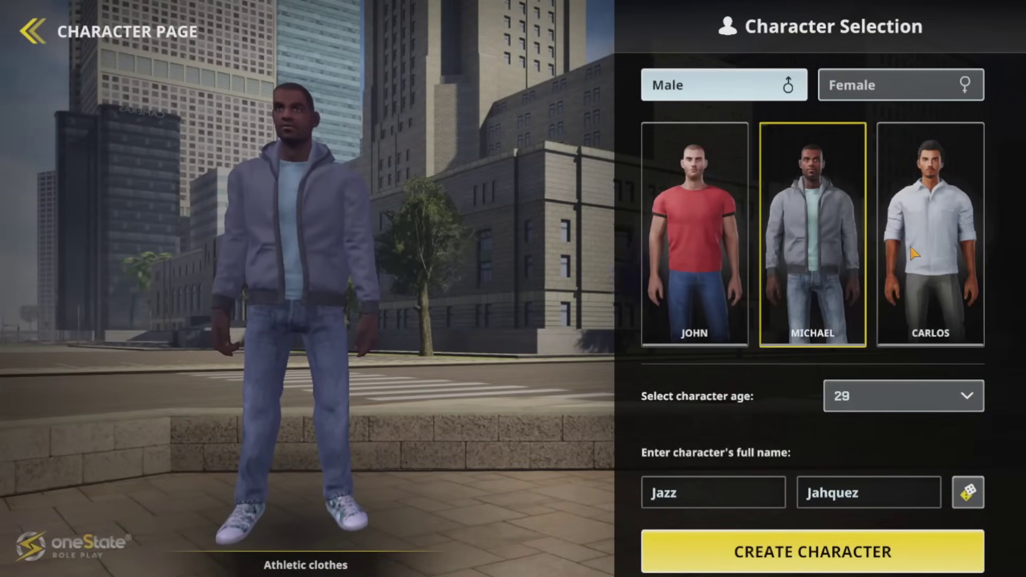
pyautogui.click(708, 204)
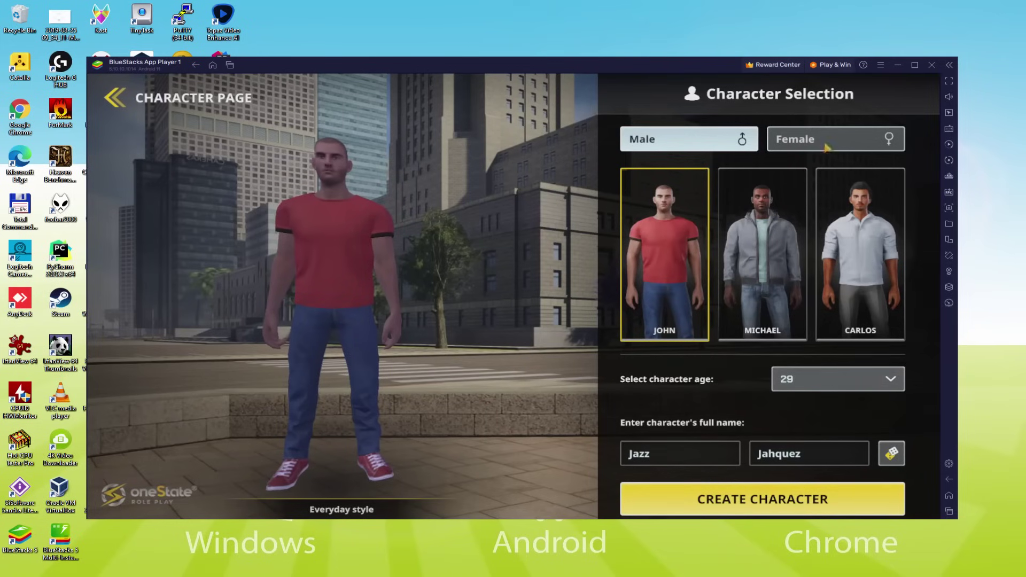
# - Preview female characters Nancy and Emily, return to males, and edit the surname
pyautogui.click(832, 138)
pyautogui.click(741, 228)
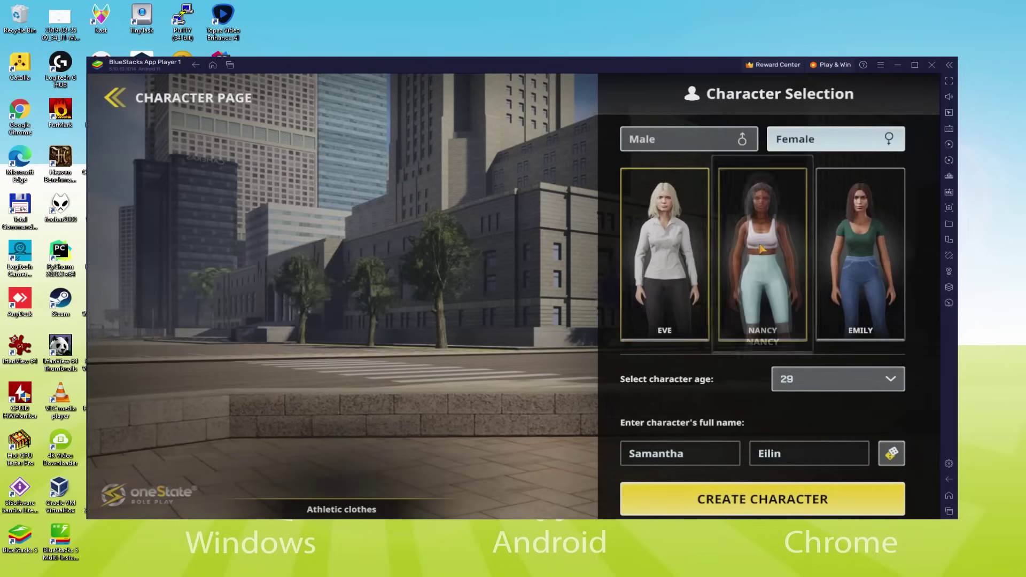
pyautogui.click(886, 240)
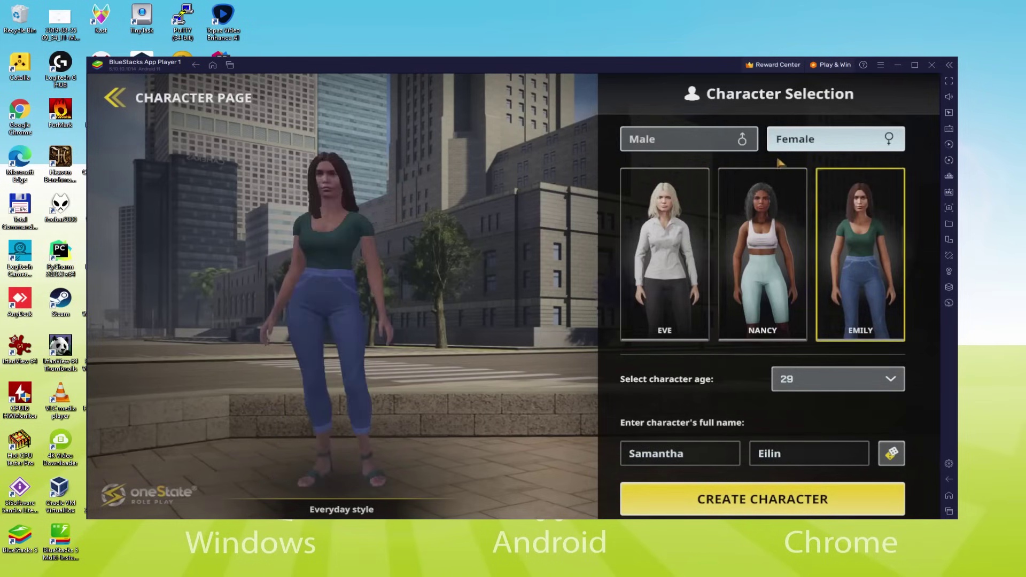
pyautogui.click(731, 139)
pyautogui.click(808, 452)
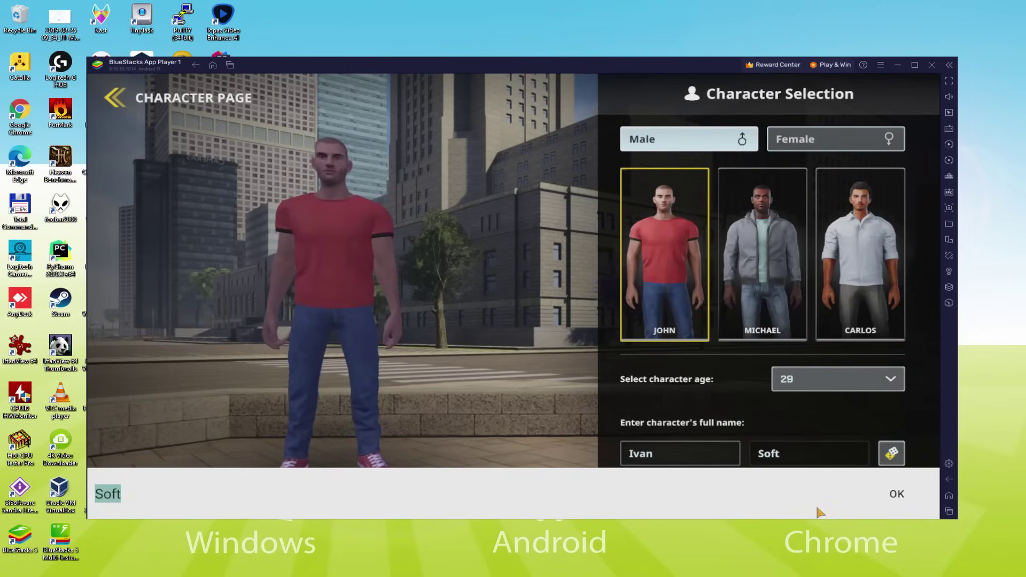
# - Confirm the surname and continue with the Super Low graphics preset
pyautogui.click(884, 496)
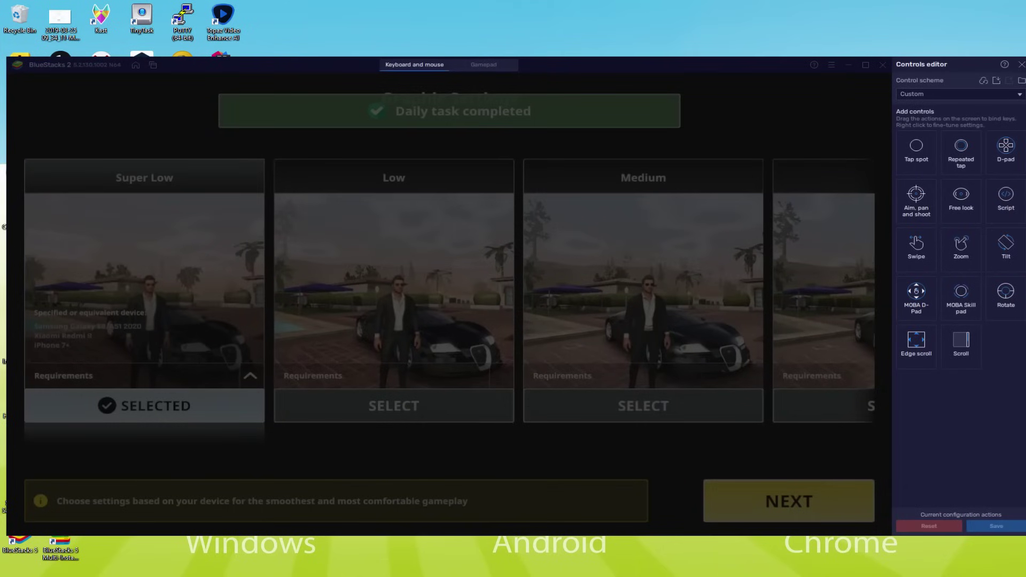
pyautogui.click(784, 510)
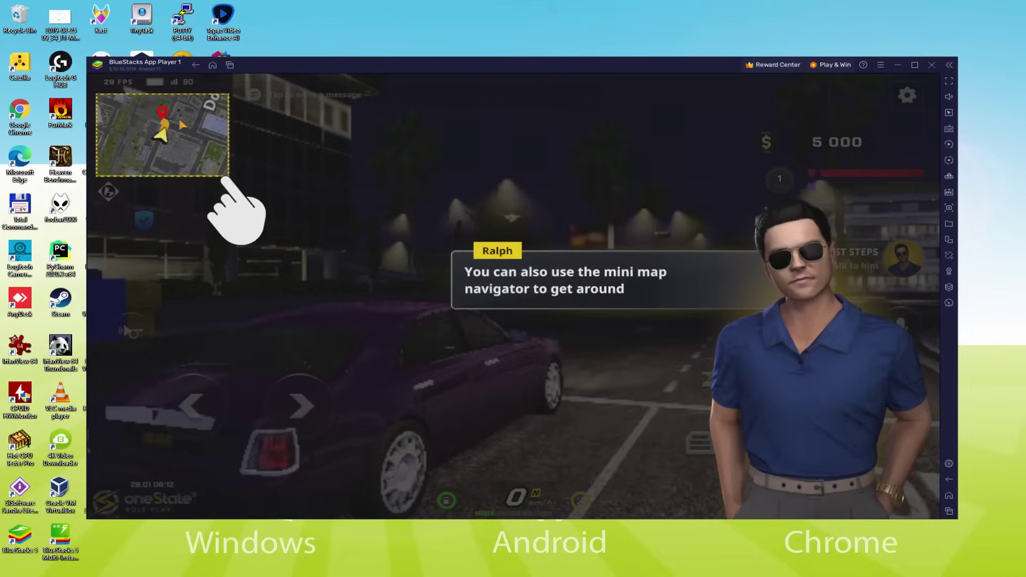
# - Dismiss the mini-map, driving and steering tips, then accelerate, brake (S) and turn left (A)
pyautogui.click(187, 123)
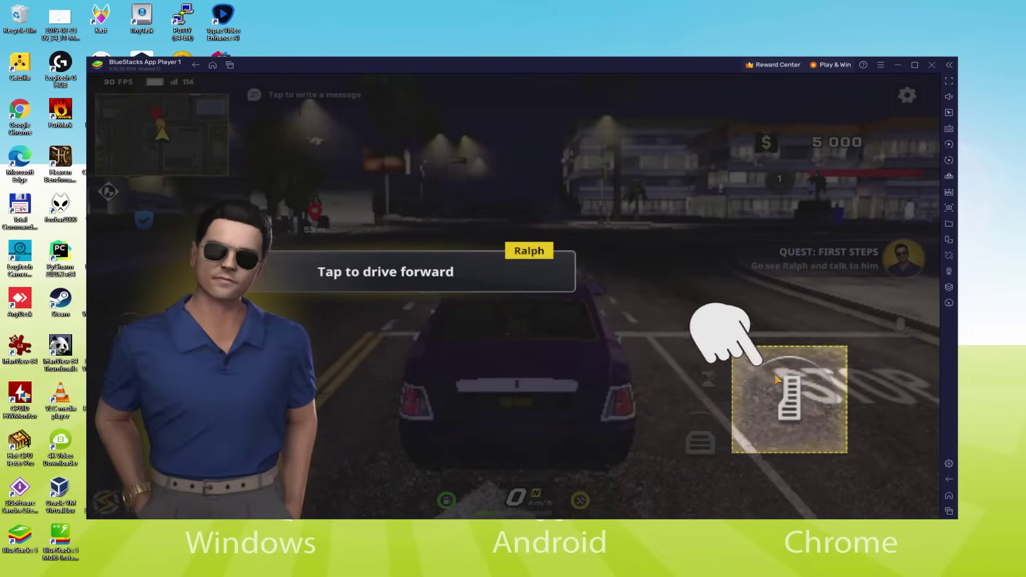
pyautogui.click(776, 382)
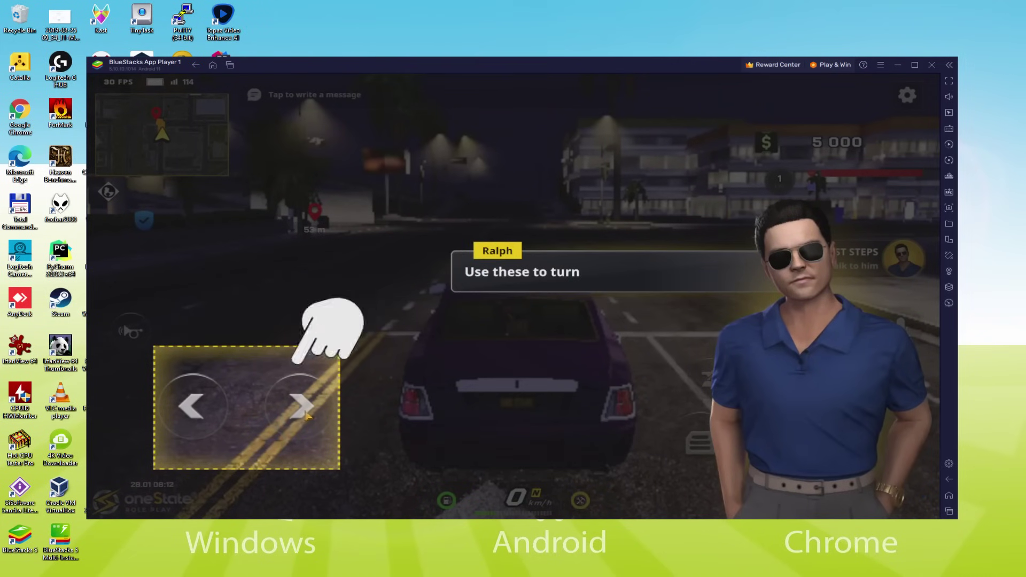
pyautogui.click(485, 424)
pyautogui.moveTo(808, 399); pyautogui.dragTo(796, 415)
pyautogui.press('s')
pyautogui.press('a')
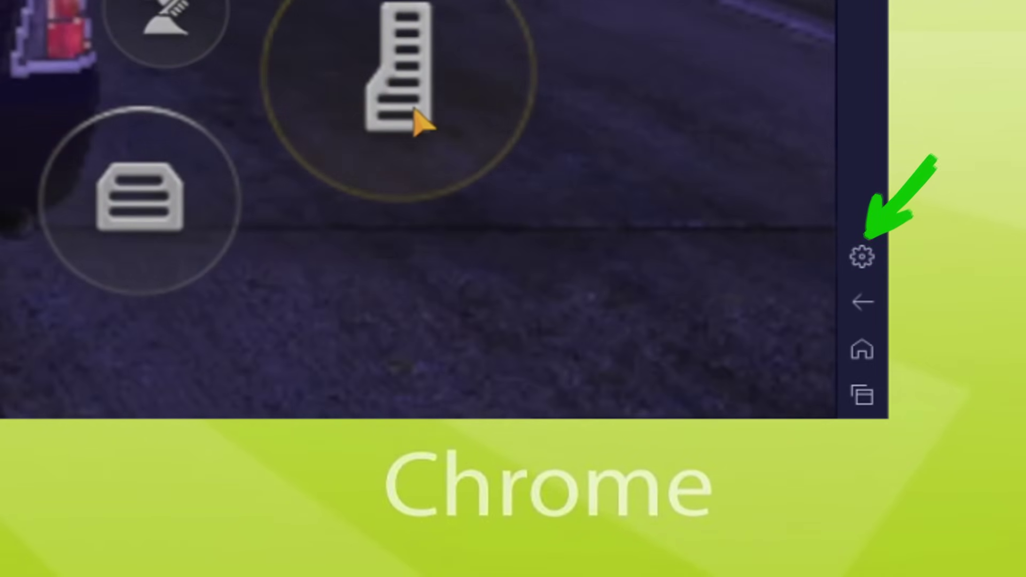
# - Drive the car further down the city street
pyautogui.moveTo(415, 120); pyautogui.dragTo(416, 121)
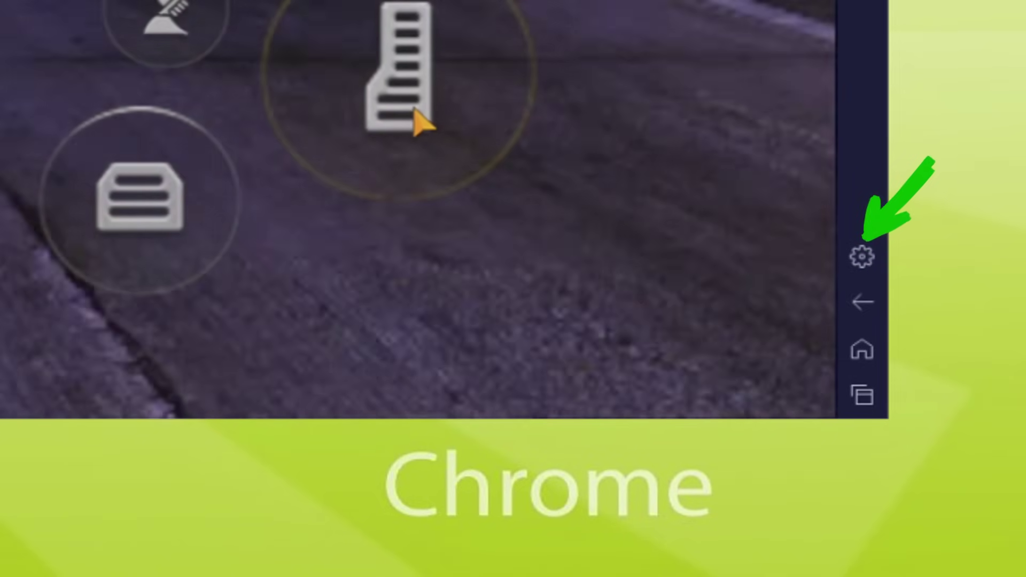